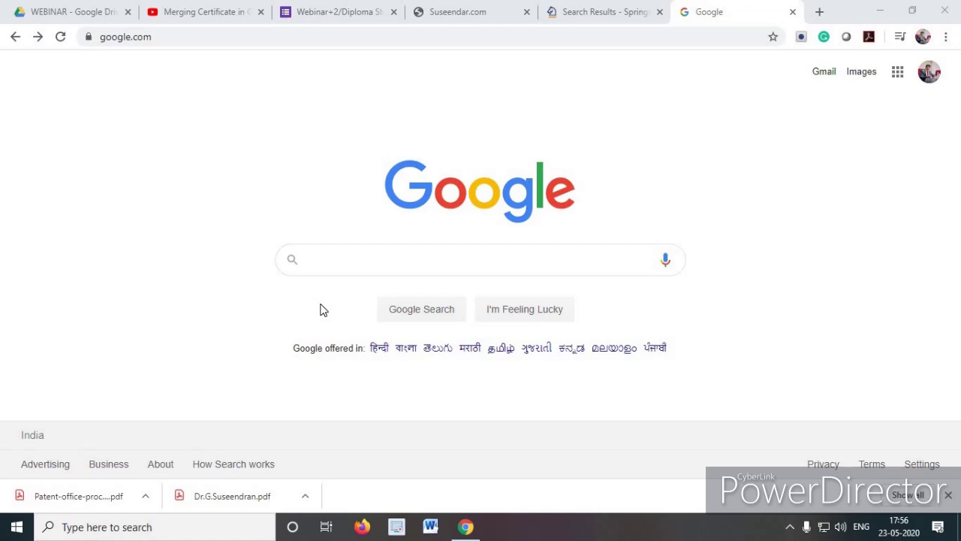
- Search Google for 'tinyurl' using the 'tin' suggestion and open the TinyURL.com result
click(136, 36)
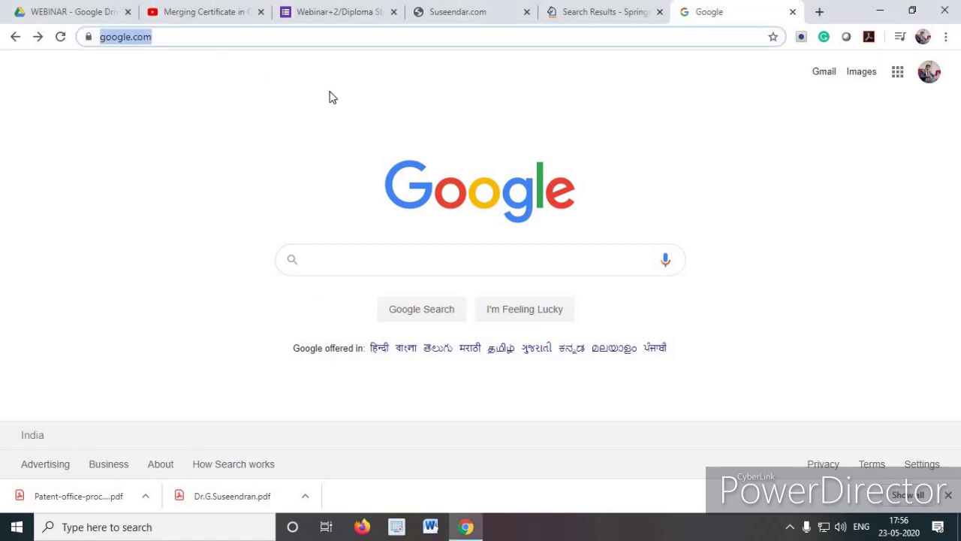
click(351, 262)
text(t)
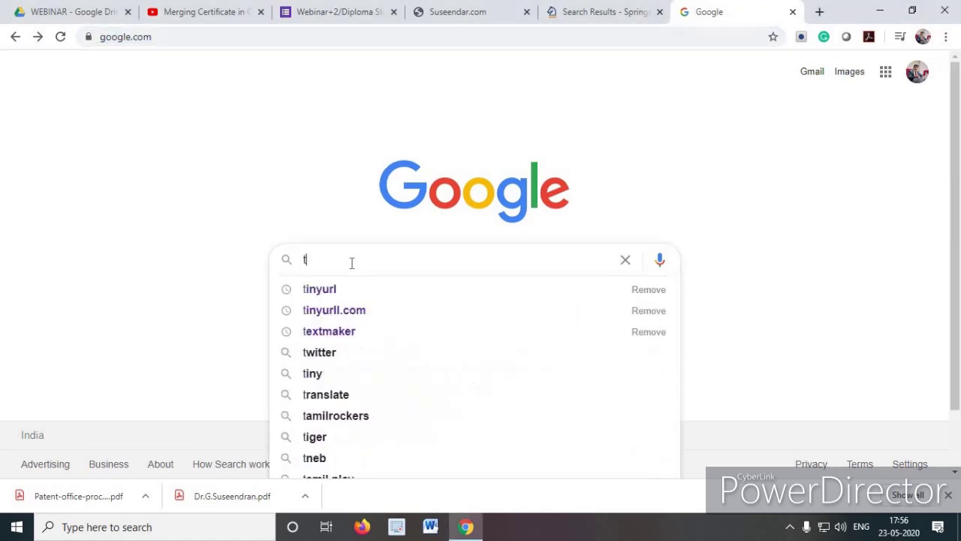
text(in)
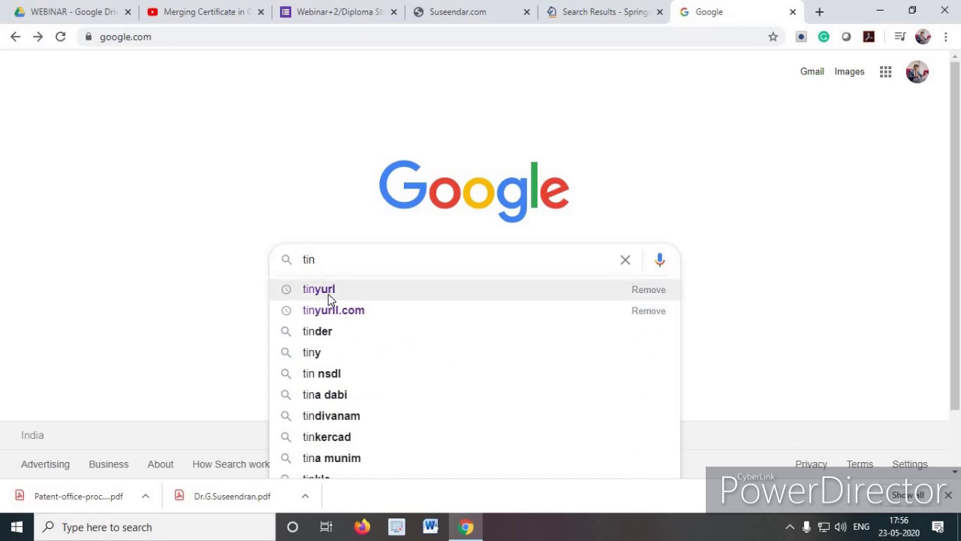
click(330, 300)
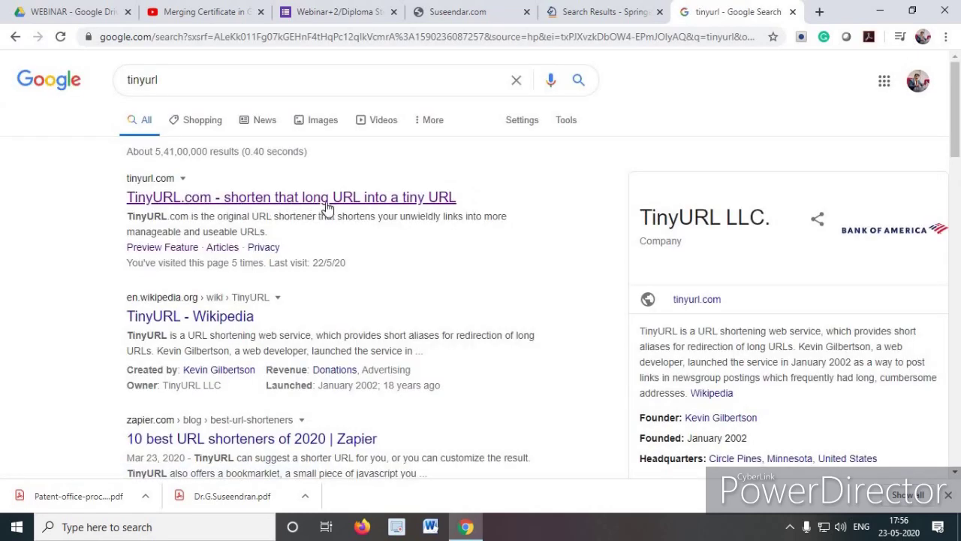
click(180, 200)
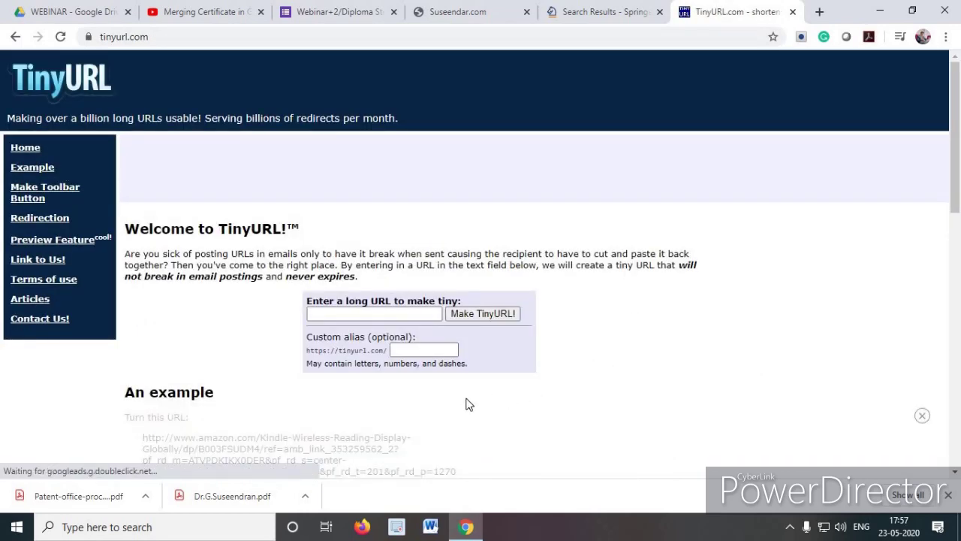
- Copy the SpringerLink G.Suseendran search-results URL from the address bar
click(575, 13)
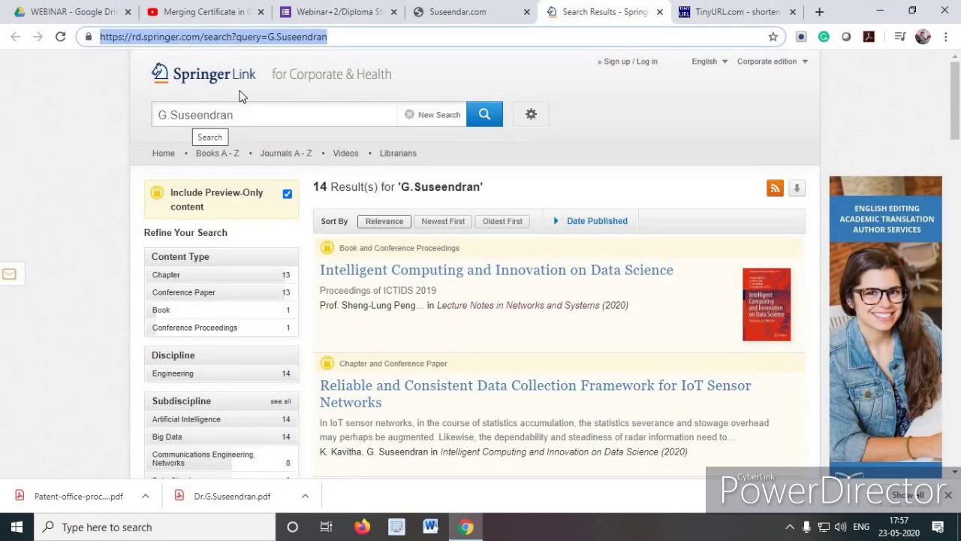
scroll(587, 286, down, 1)
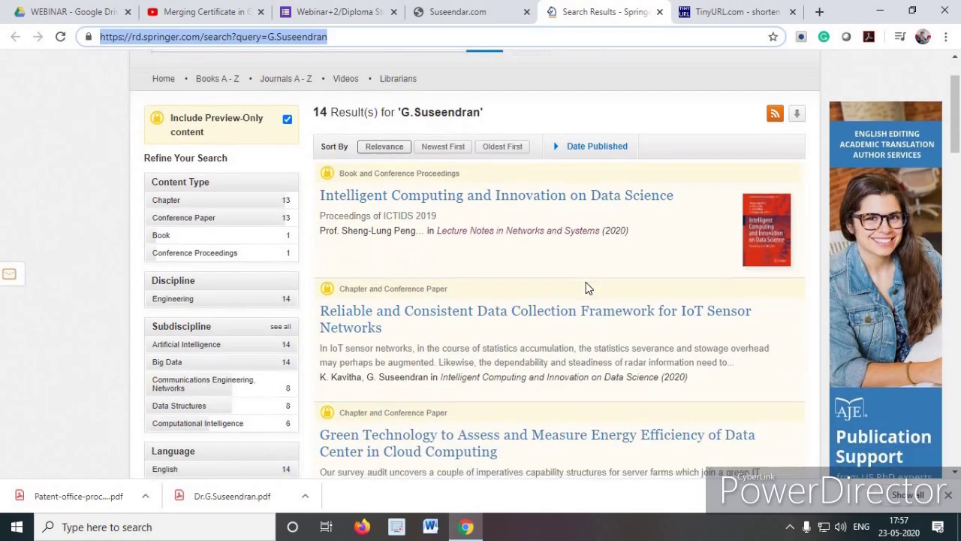
scroll(586, 286, down, 2)
scroll(556, 233, up, 3)
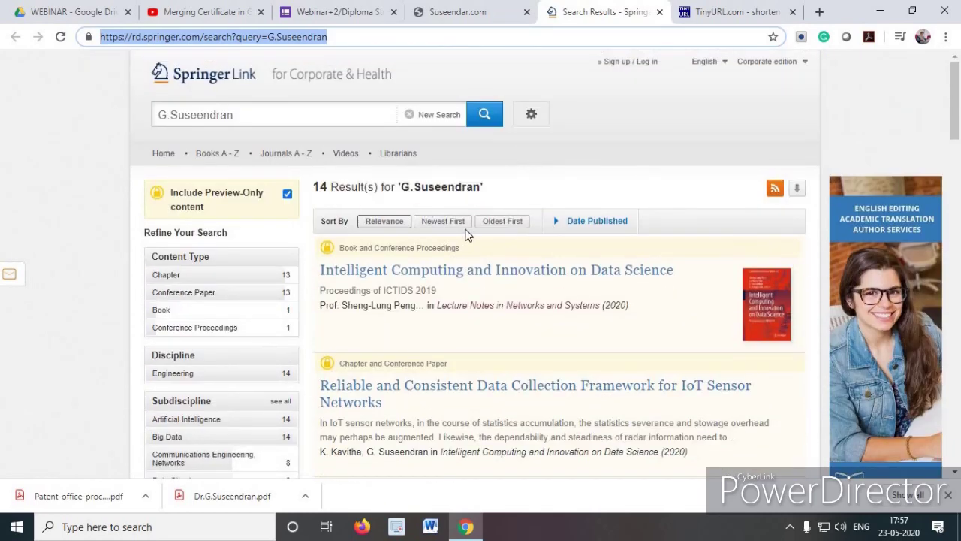
right_click(304, 36)
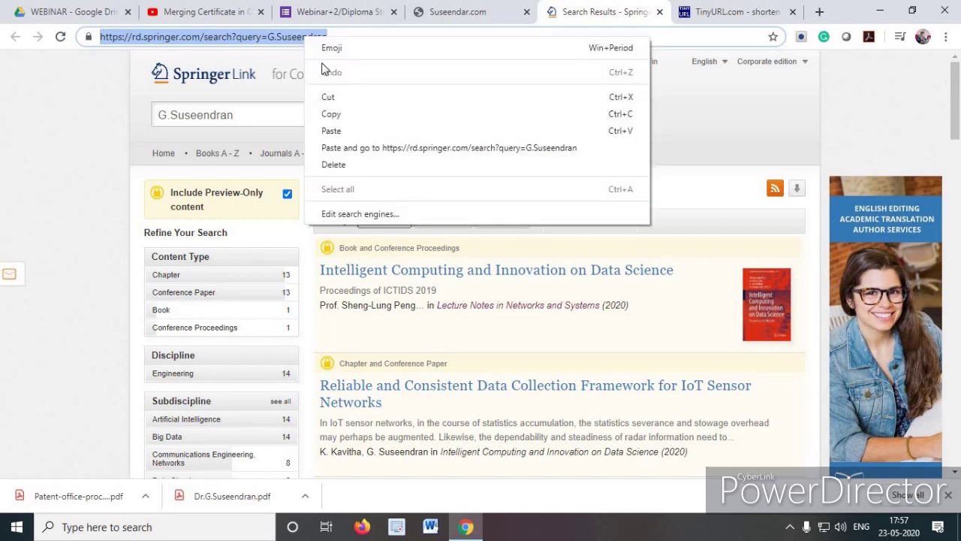
click(348, 115)
- Paste the Springer URL into TinyURL's long-URL field and shorten it to tinyurl.com/yasvlux8
click(742, 11)
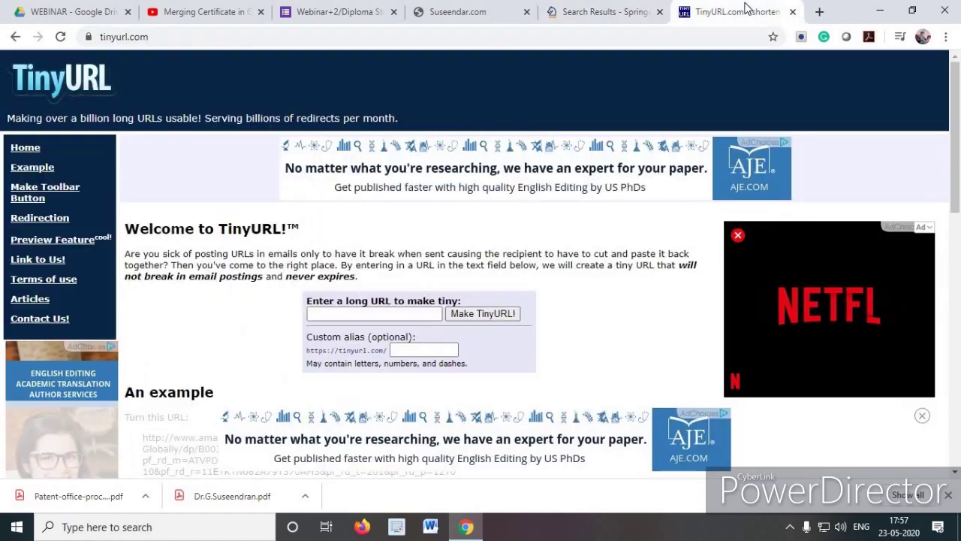
click(329, 313)
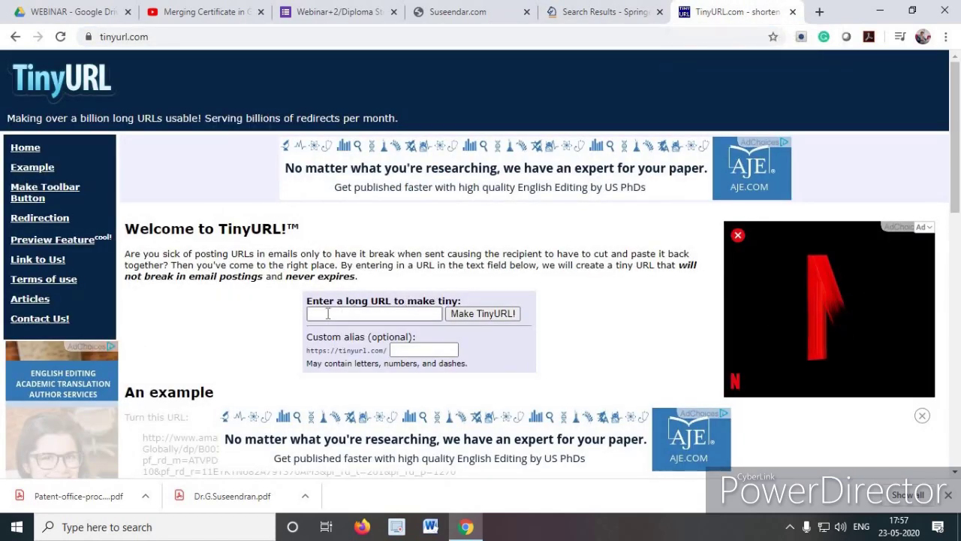
click(313, 312)
key(ctrl+v)
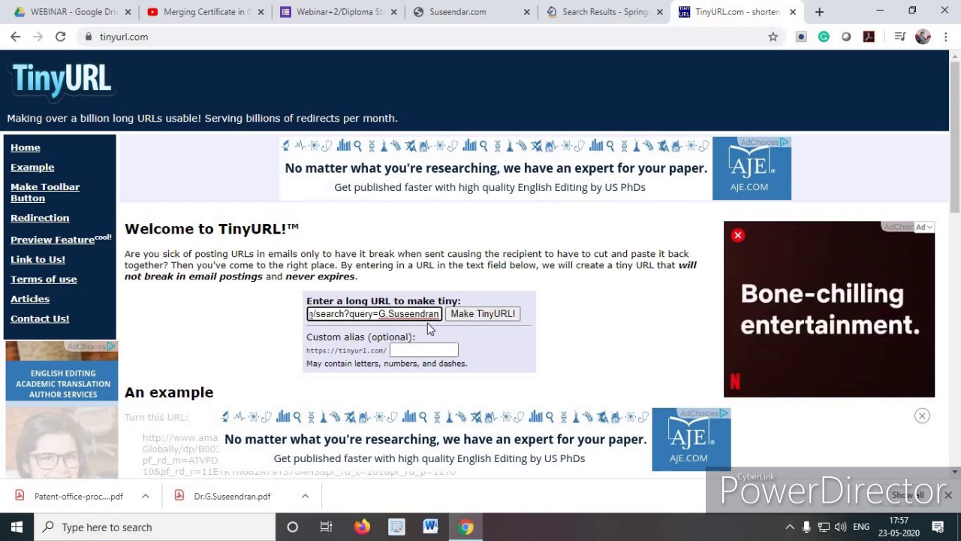
click(481, 315)
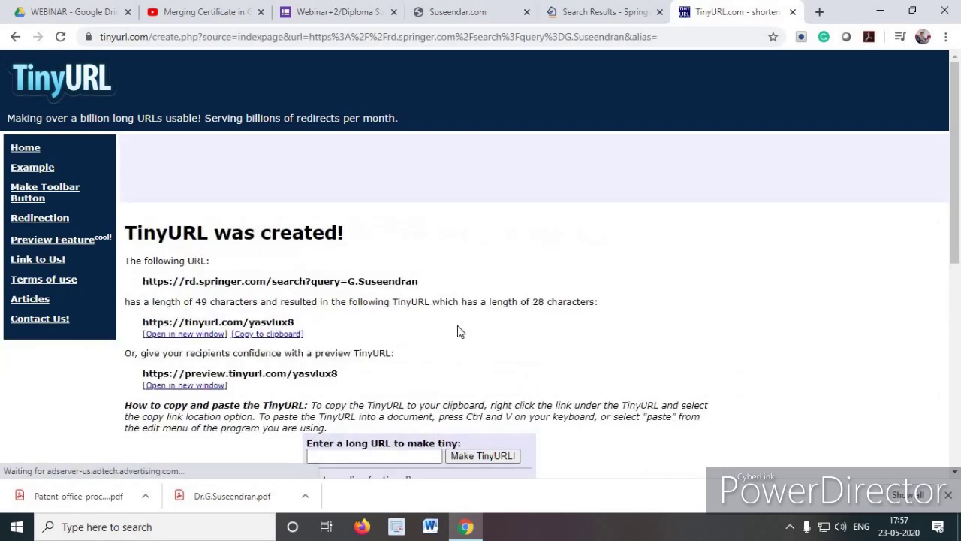
scroll(156, 211, down, 2)
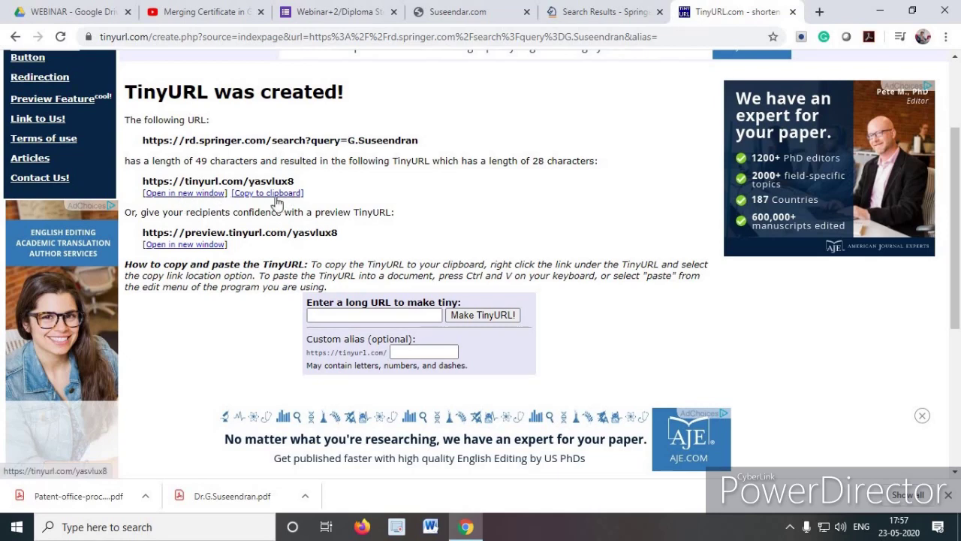
- Open tinyurl.com/yasvlux8 in a new tab, confirm it reaches the Springer results, then close that tab
click(268, 194)
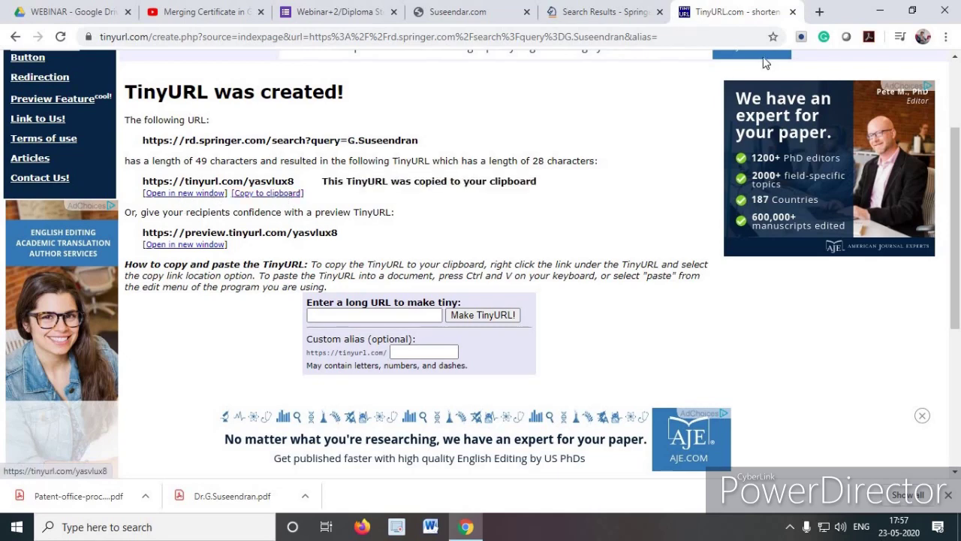
click(820, 11)
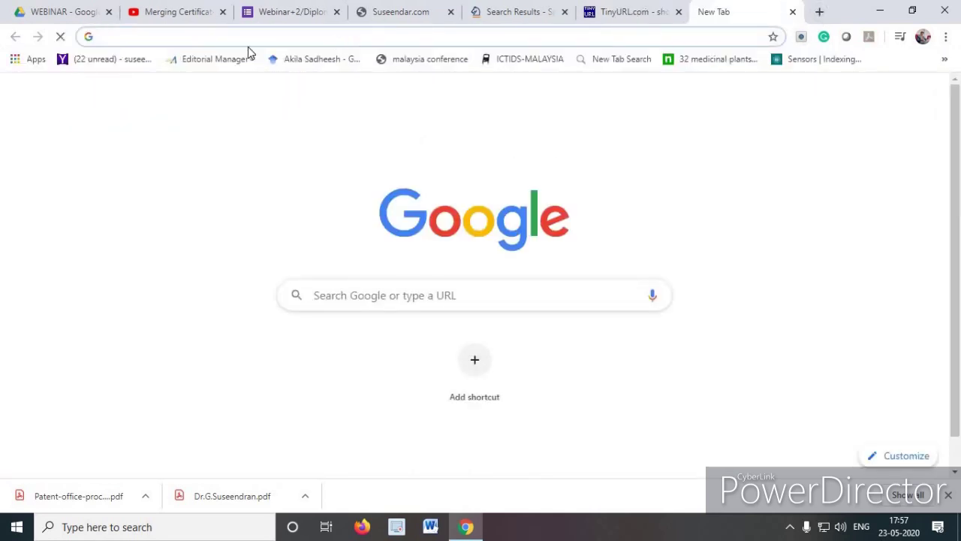
key(ctrl+v)
key(Return)
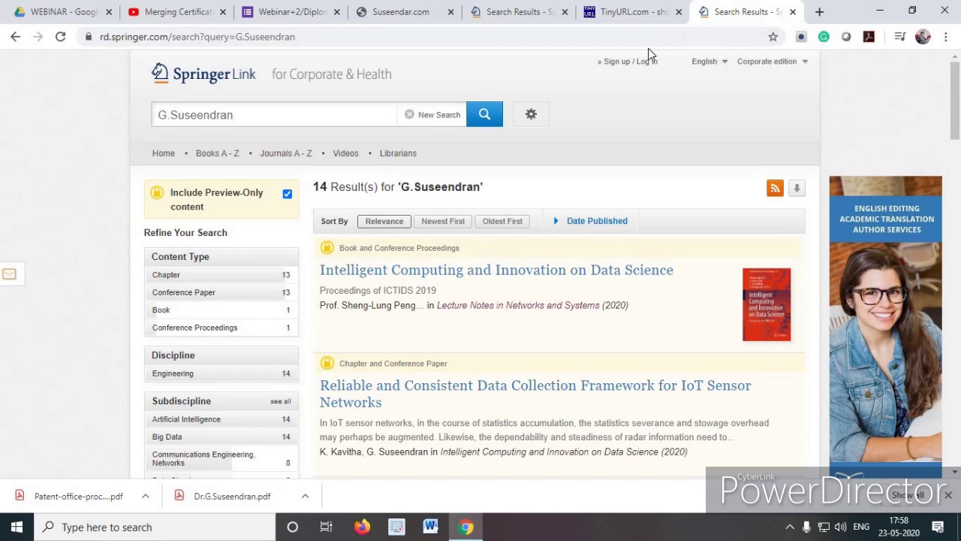
click(793, 11)
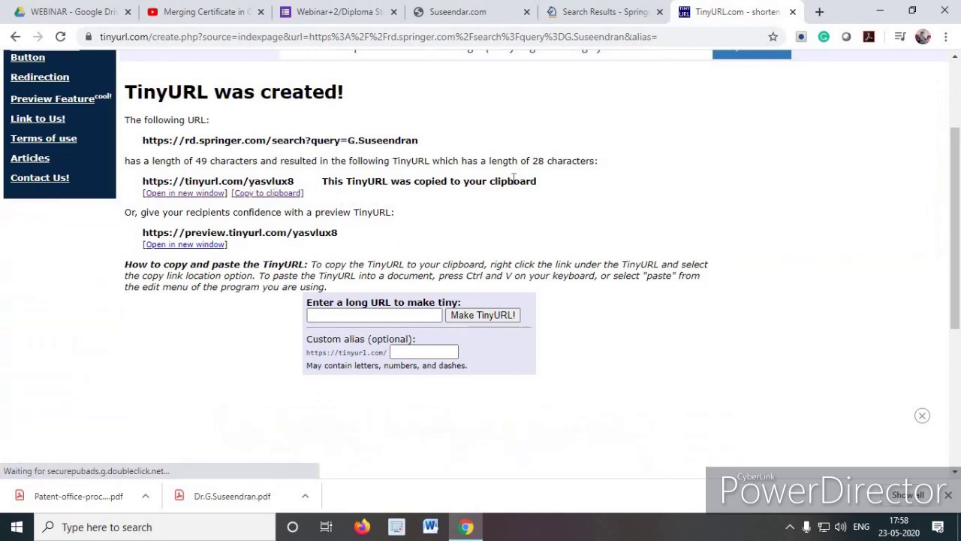
click(373, 316)
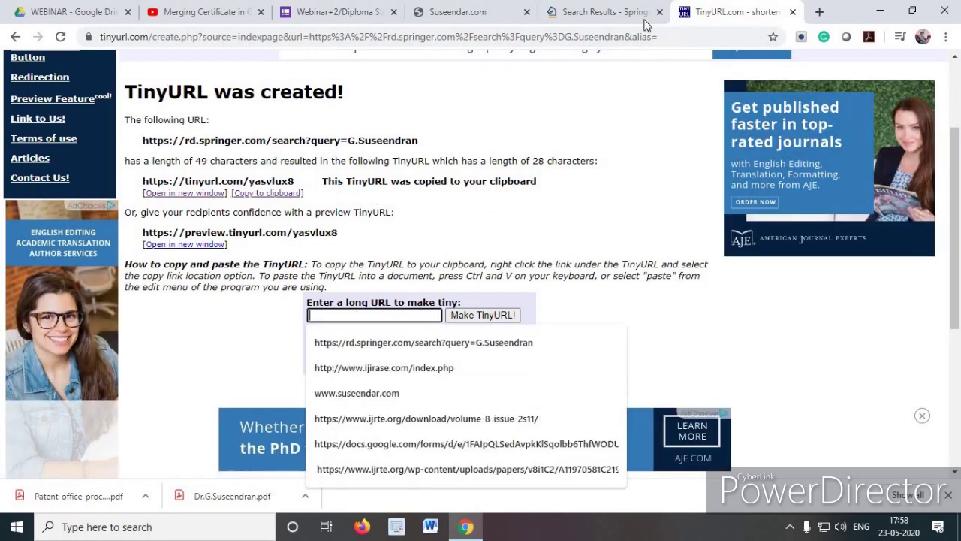
click(597, 12)
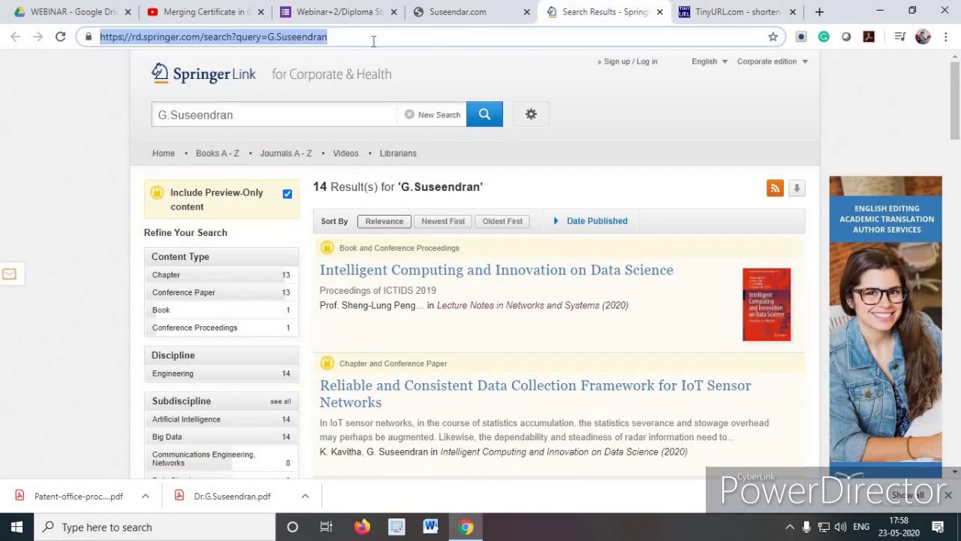
- Paste the Springer URL into TinyURL again and enter the custom alias 'susspringpub'
click(723, 15)
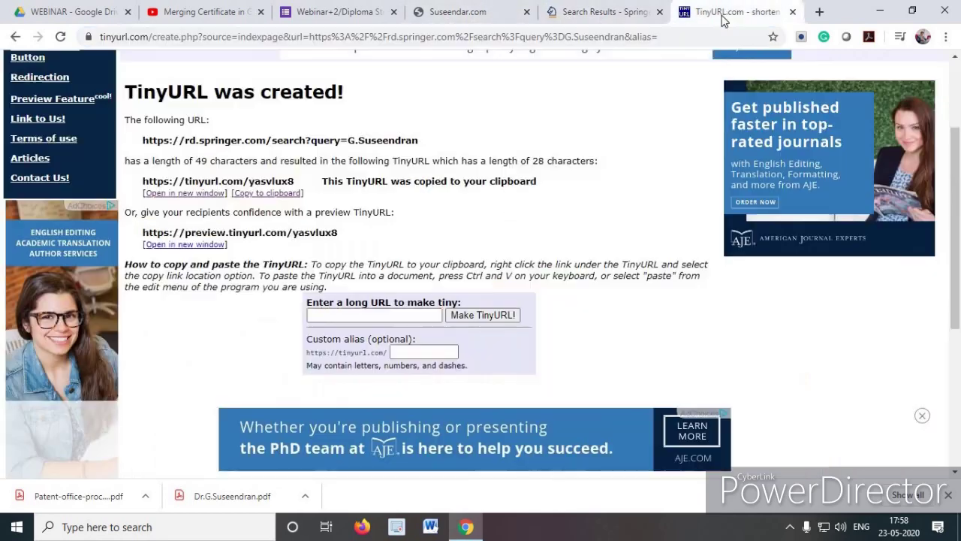
click(366, 320)
key(ctrl+v)
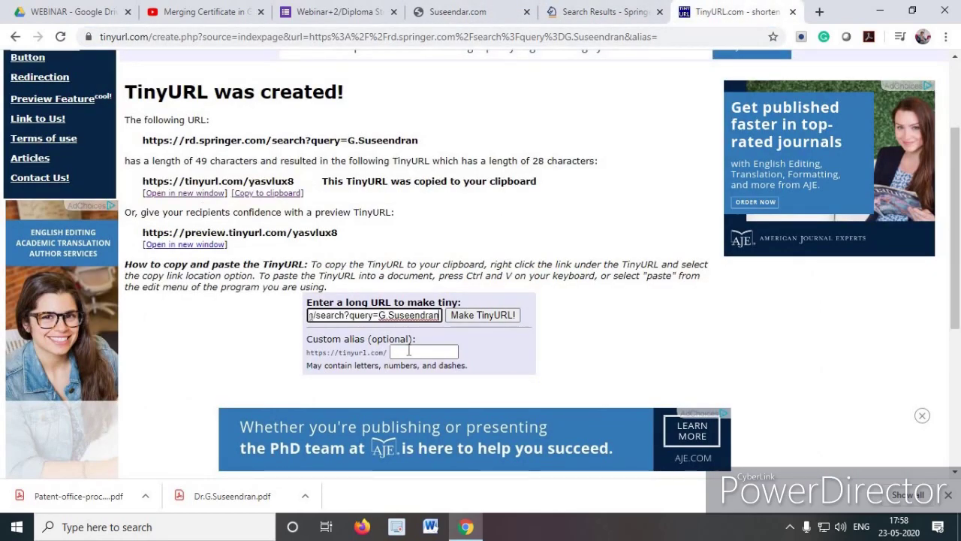
click(413, 350)
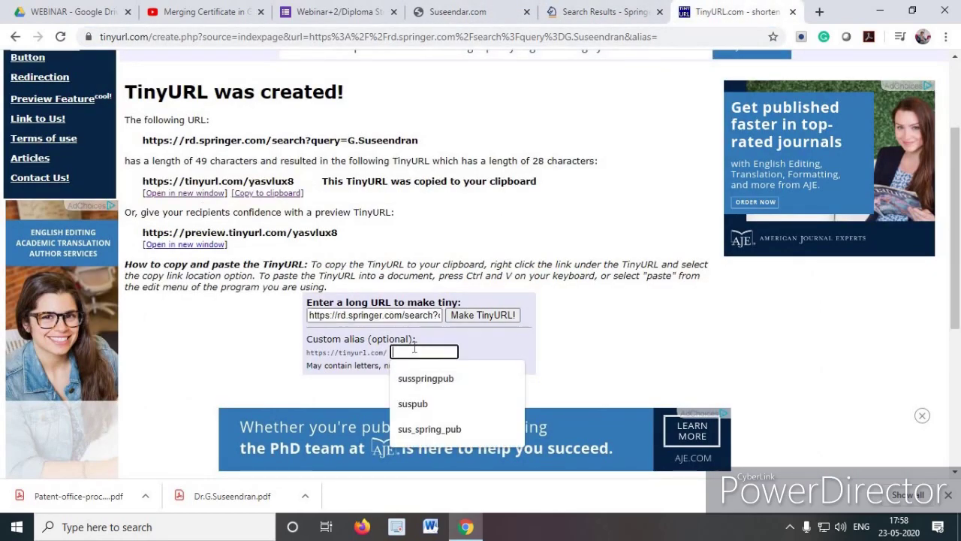
text(sus)
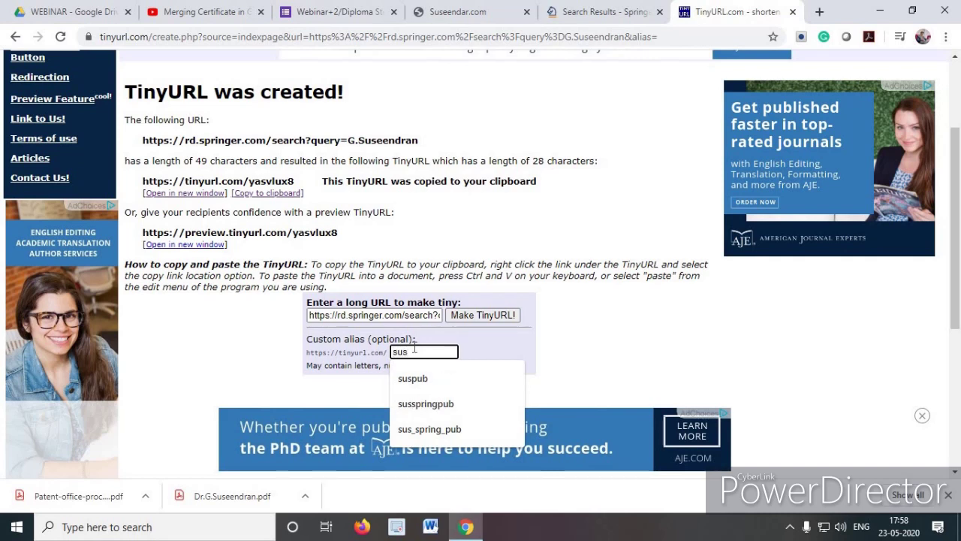
text(spring)
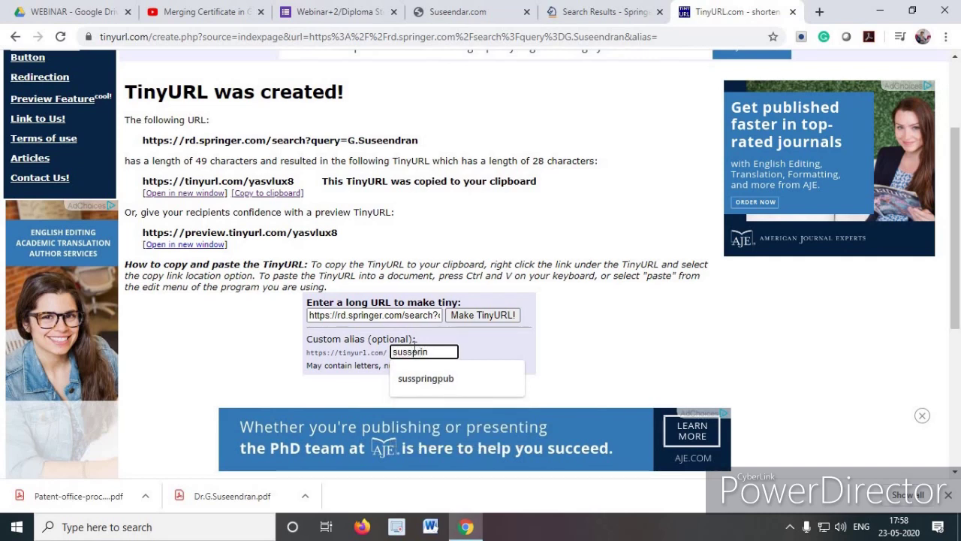
text(pub)
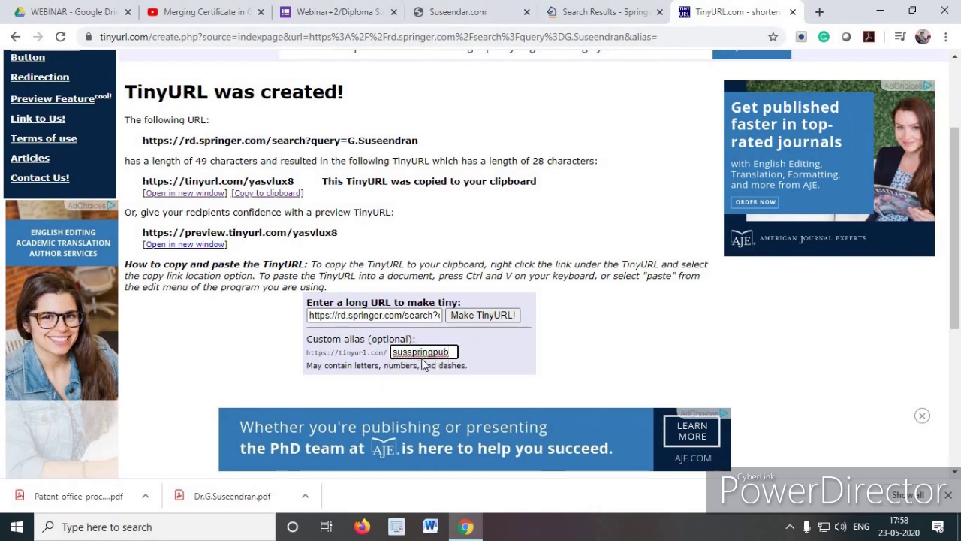
- Create the custom short link tinyurl.com/susspringpub
click(469, 317)
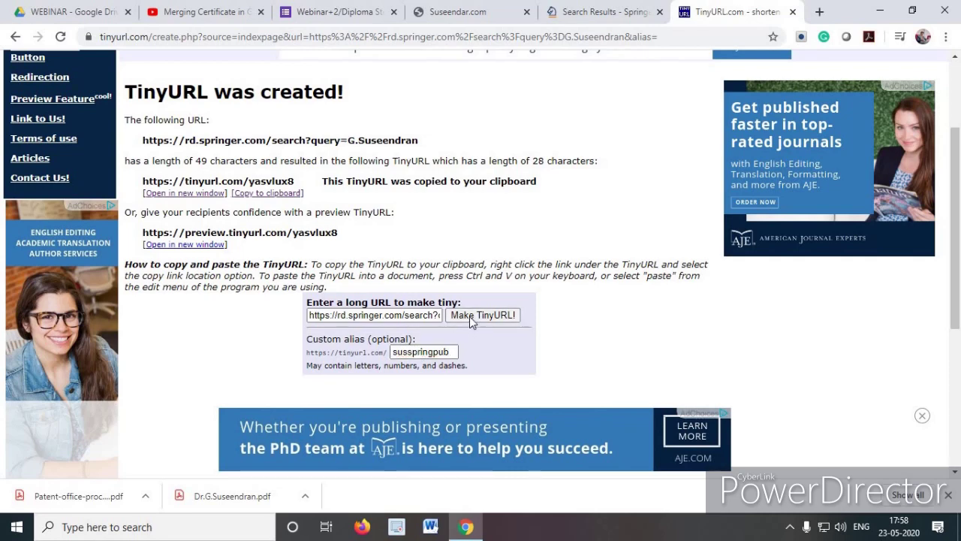
click(469, 316)
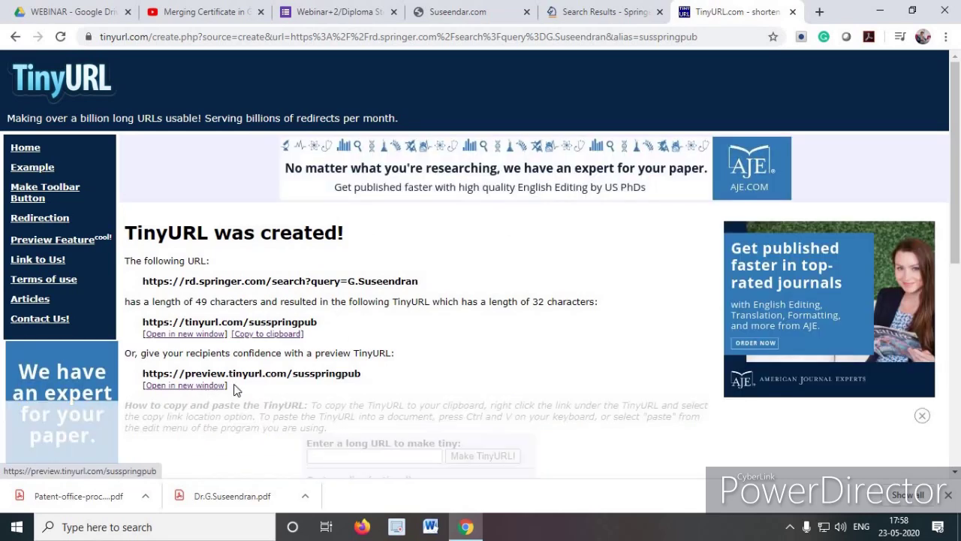
scroll(325, 380, down, 1)
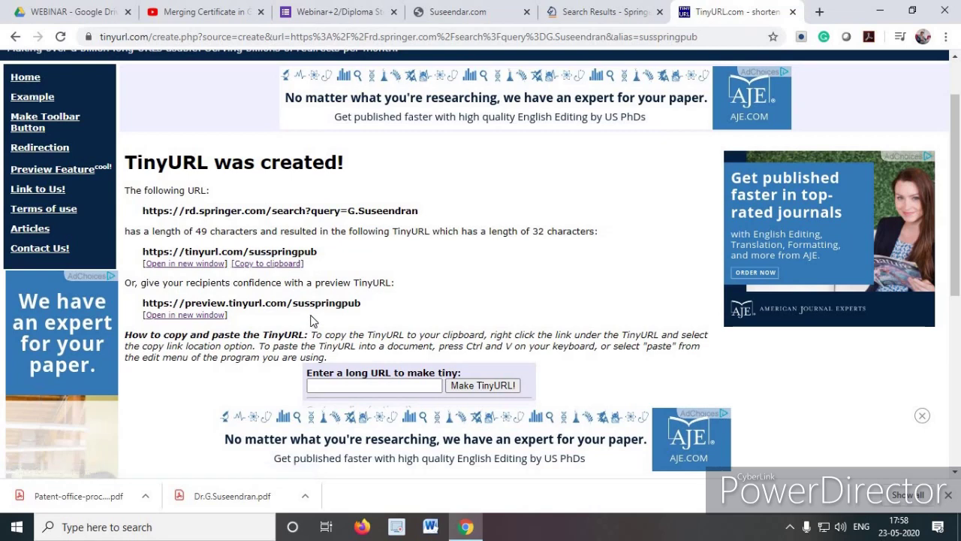
- Open the susspringpub preview in a new window, then select the new short link
click(193, 315)
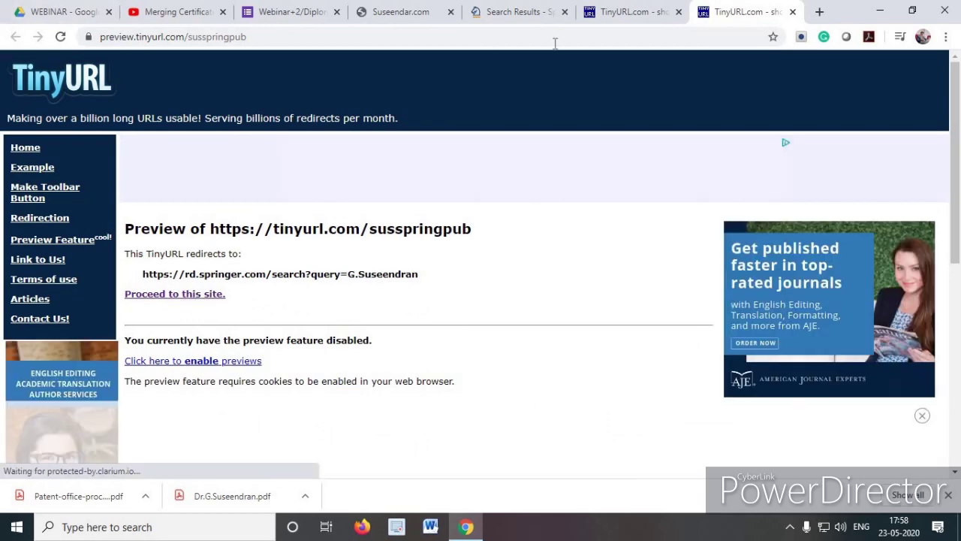
click(630, 13)
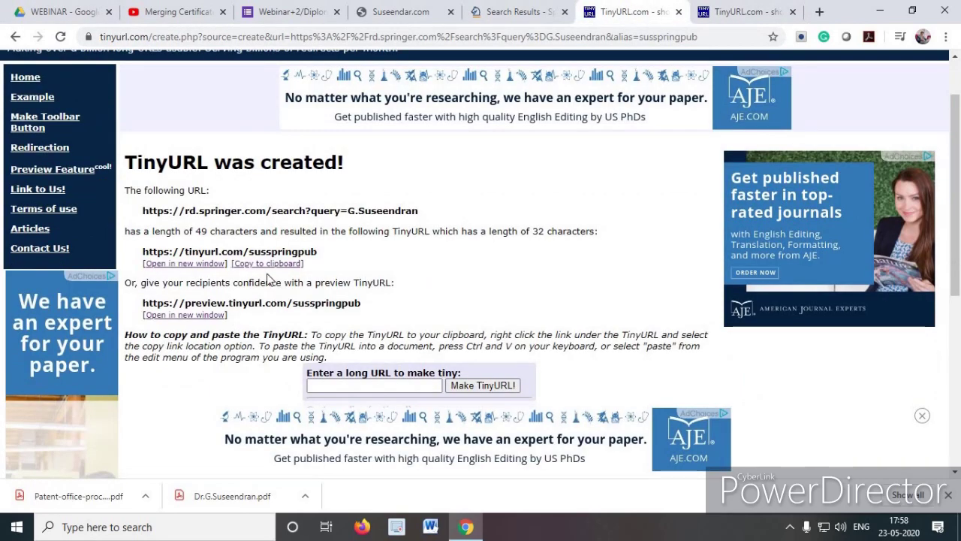
drag(323, 253, 143, 252)
key(ctrl+c)
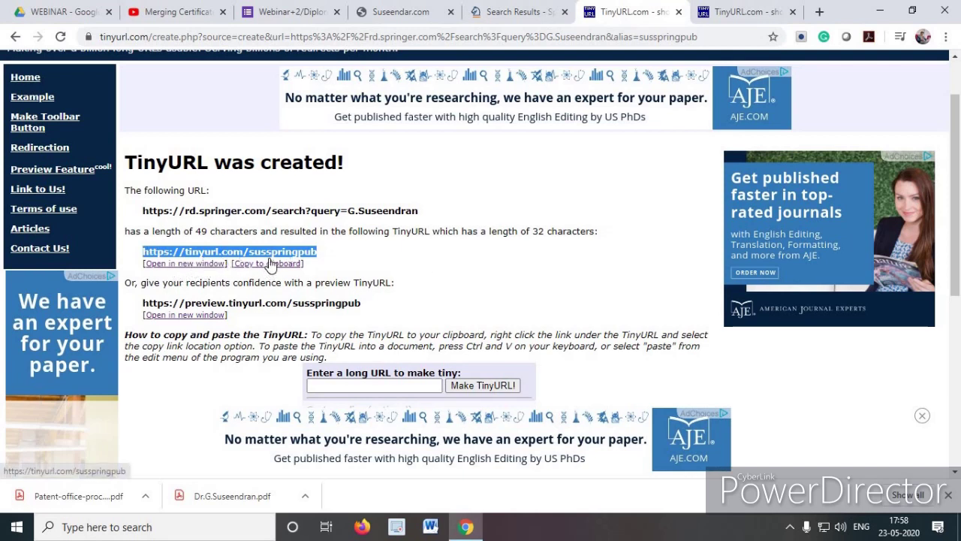
click(740, 13)
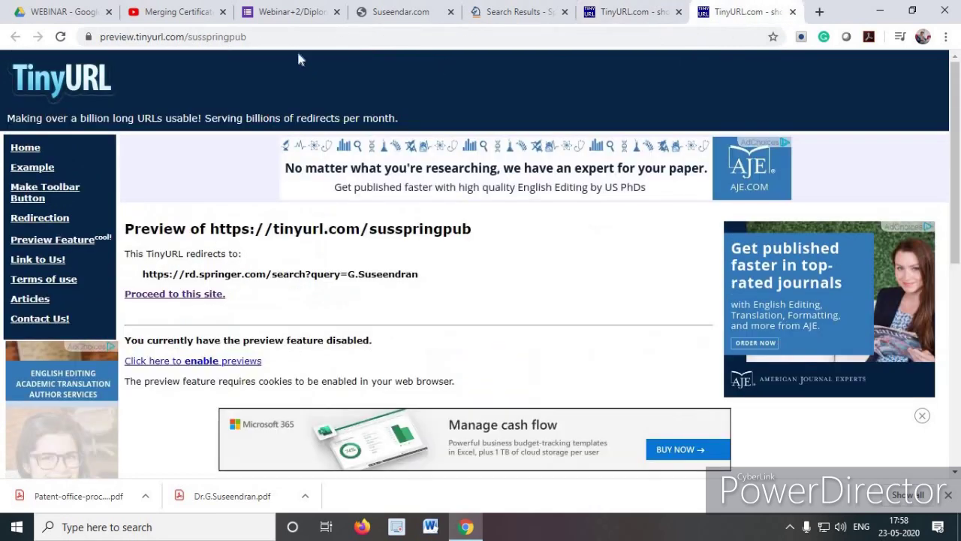
- Load tinyurl.com/susspringpub in the preview tab to confirm it reaches the G.Suseendran results
click(297, 36)
key(ctrl+v)
key(Return)
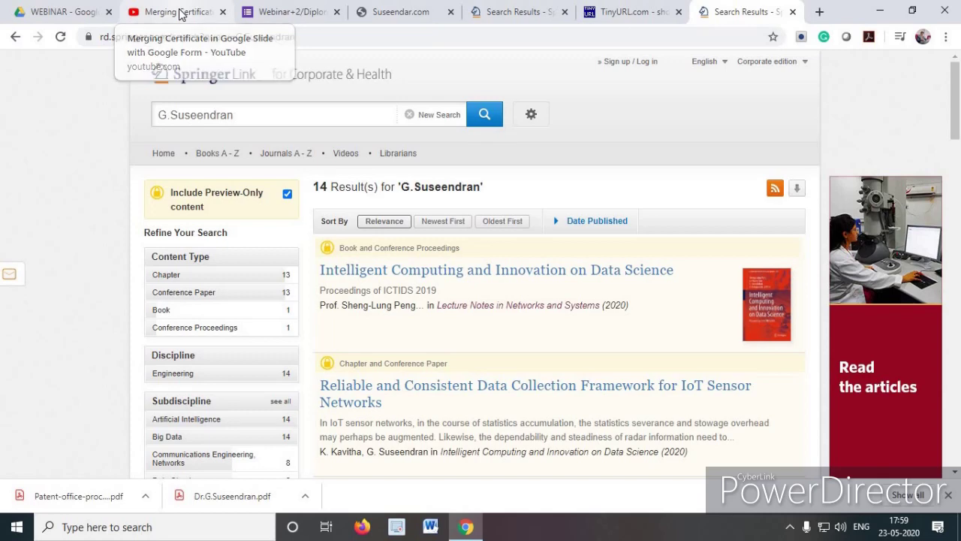
click(180, 14)
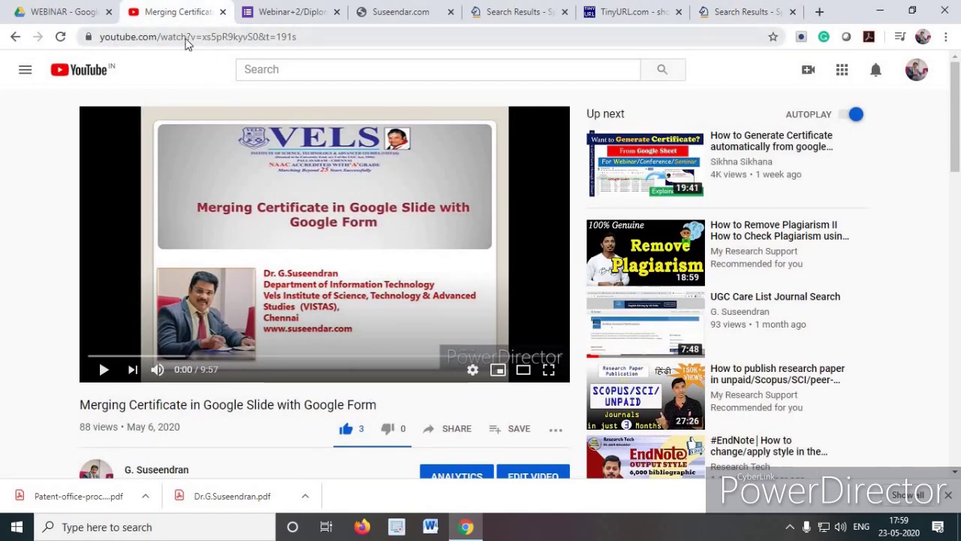
- Select the web address of the 'Merging Certificate in Google Slide with Google Form' video
click(187, 43)
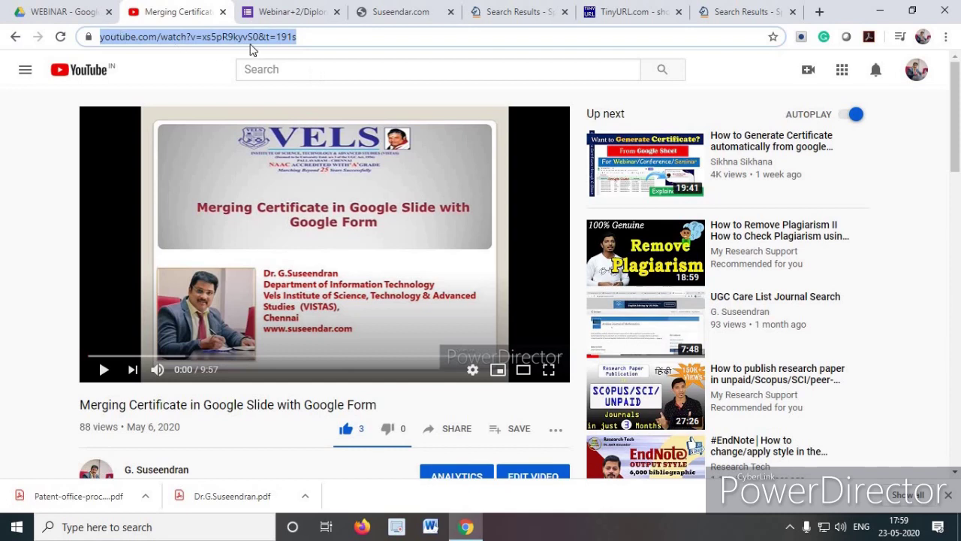
- Shorten the YouTube video URL on TinyURL's home page to tinyurl.com/yd7errfp
click(624, 11)
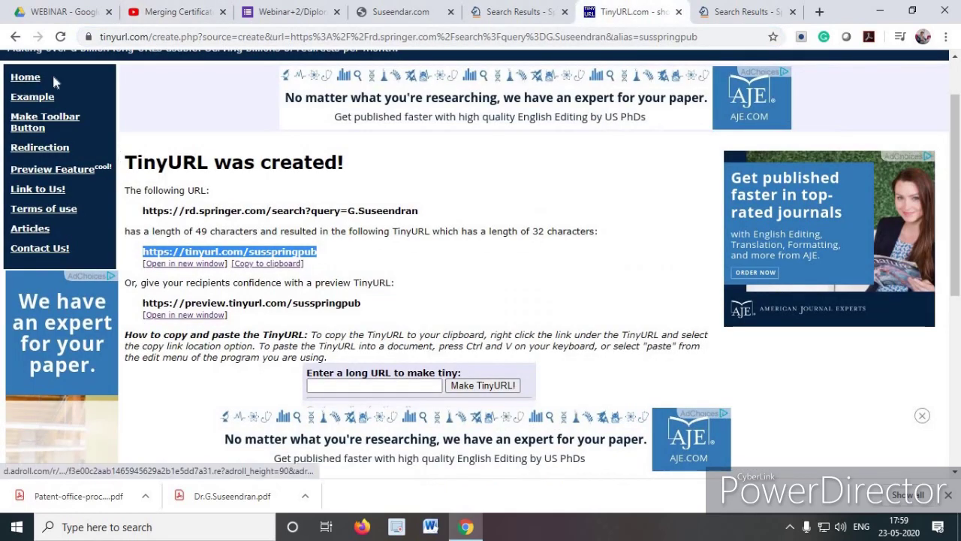
click(25, 76)
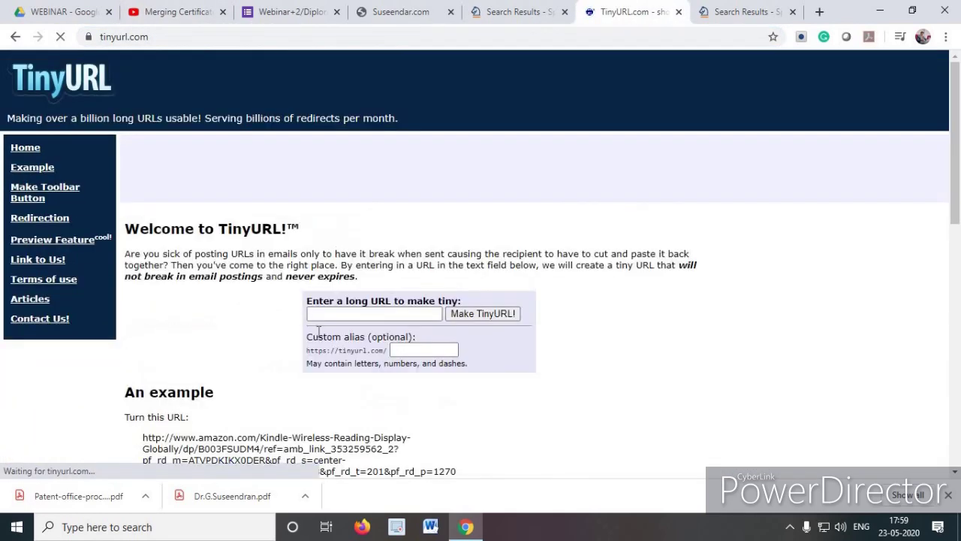
click(319, 314)
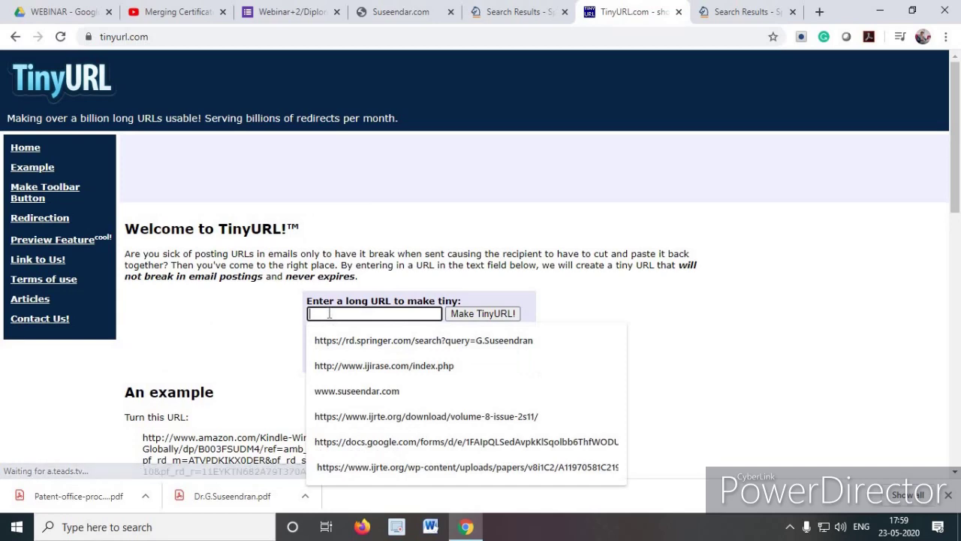
key(ctrl+v)
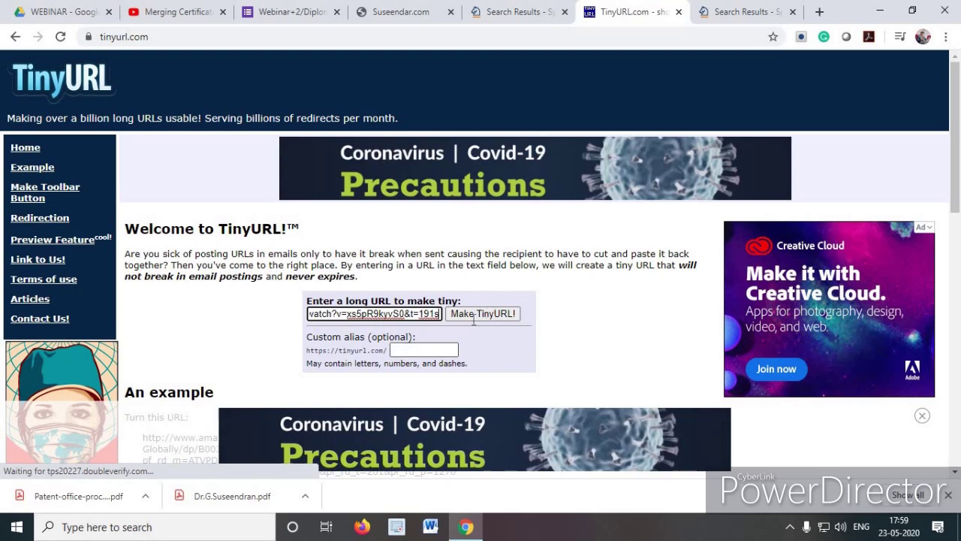
click(484, 314)
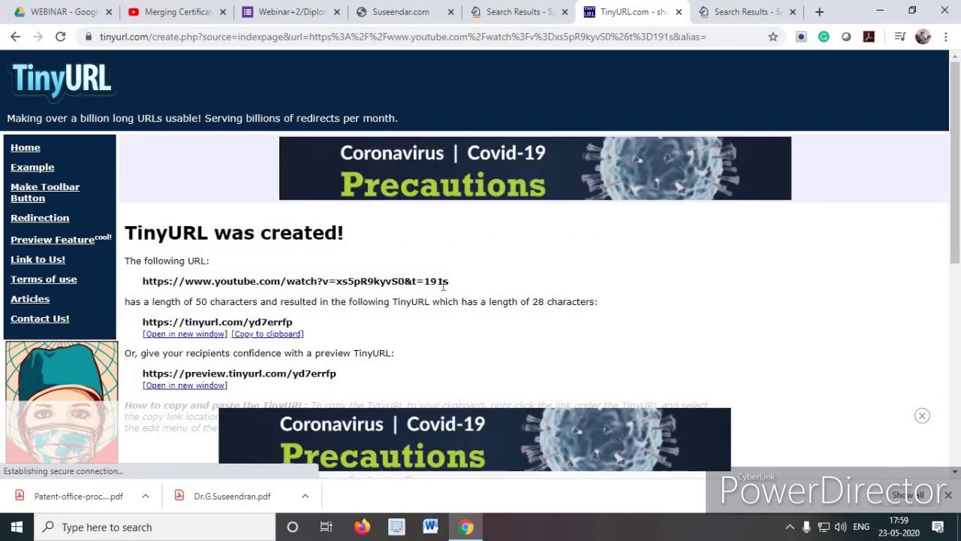
scroll(338, 289, down, 1)
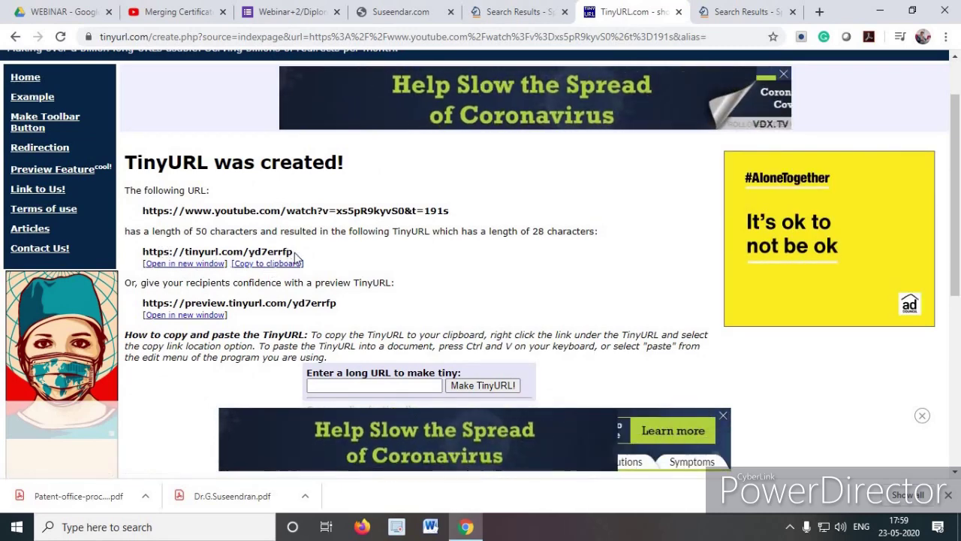
- Copy the yd7errfp short link and select the spare Springer tab's address
drag(296, 254, 135, 254)
right_click(196, 259)
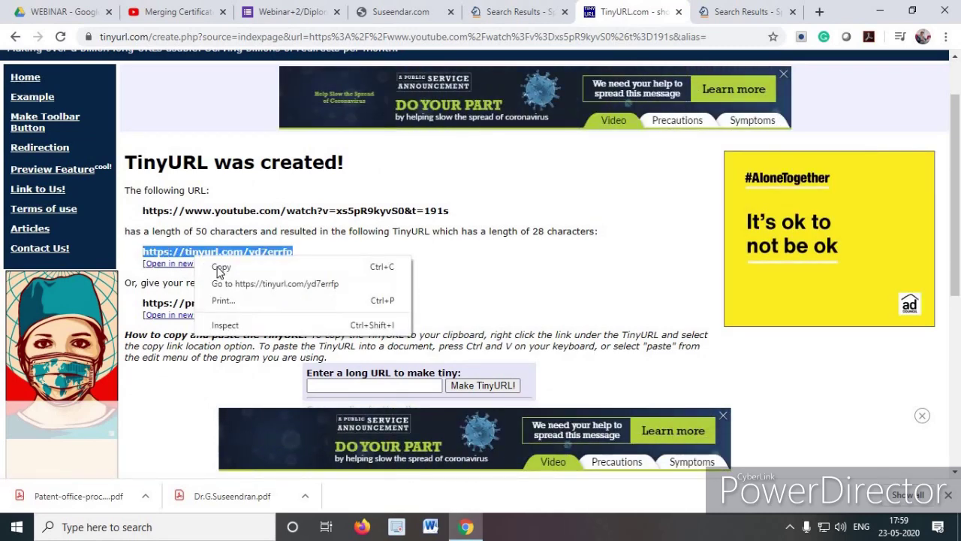
click(219, 268)
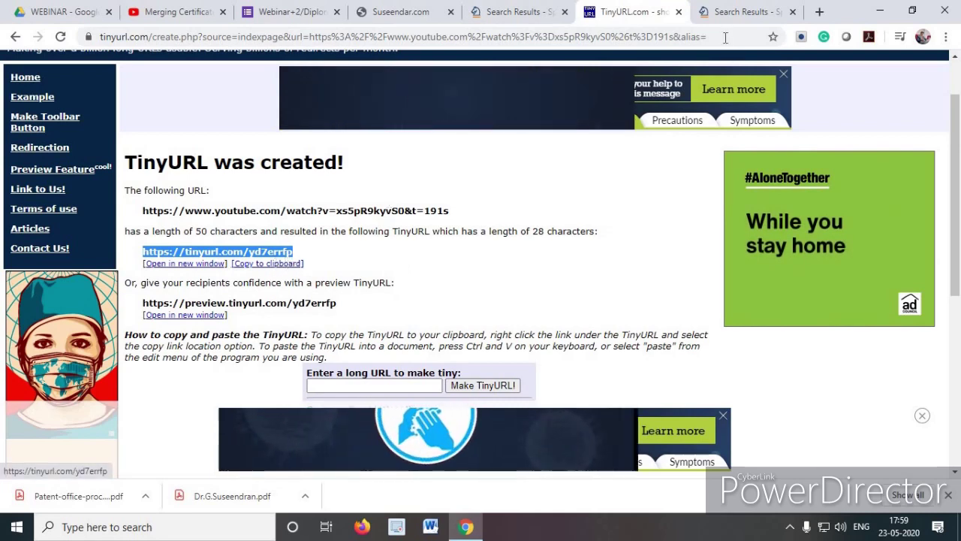
click(743, 11)
click(345, 37)
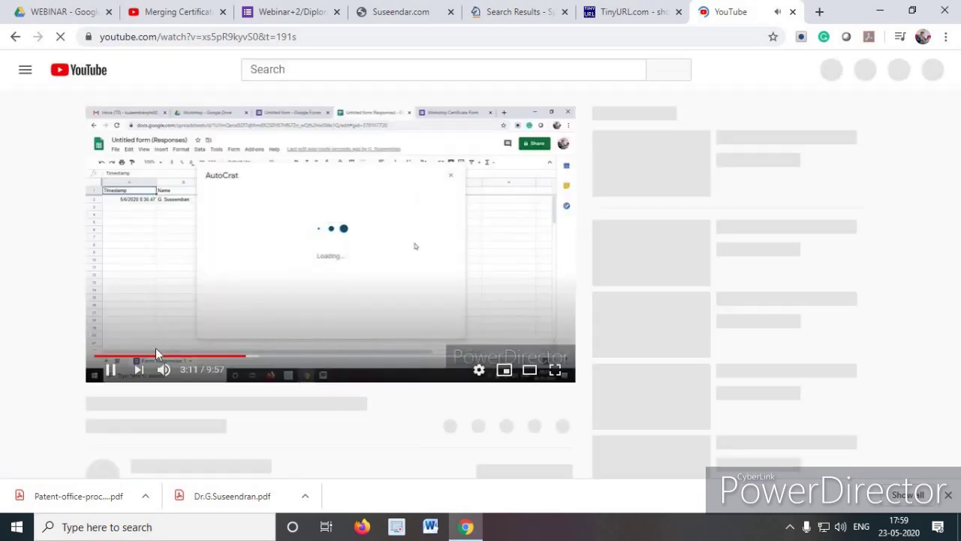
- Close the test tab playing the Merging Certificate video from tinyurl.com/yd7errfp
click(792, 12)
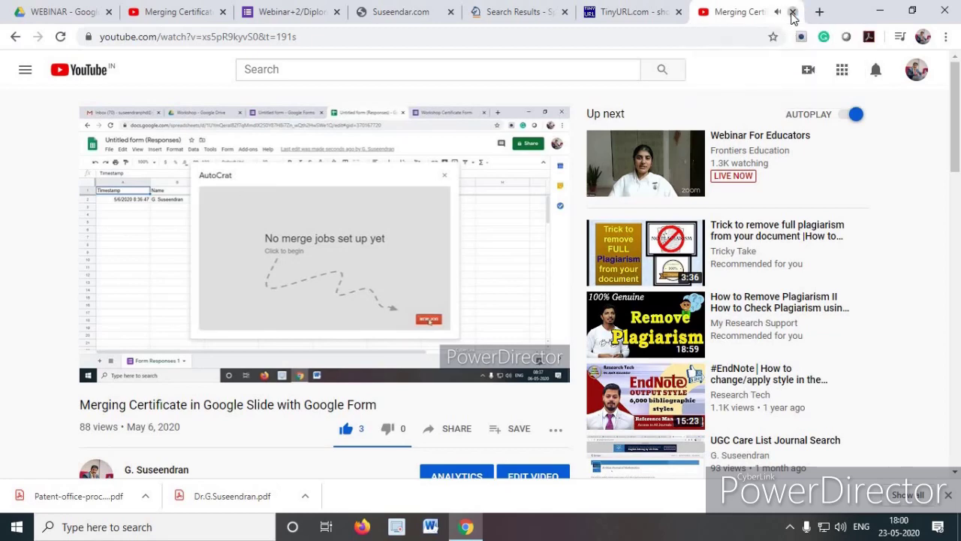
click(792, 12)
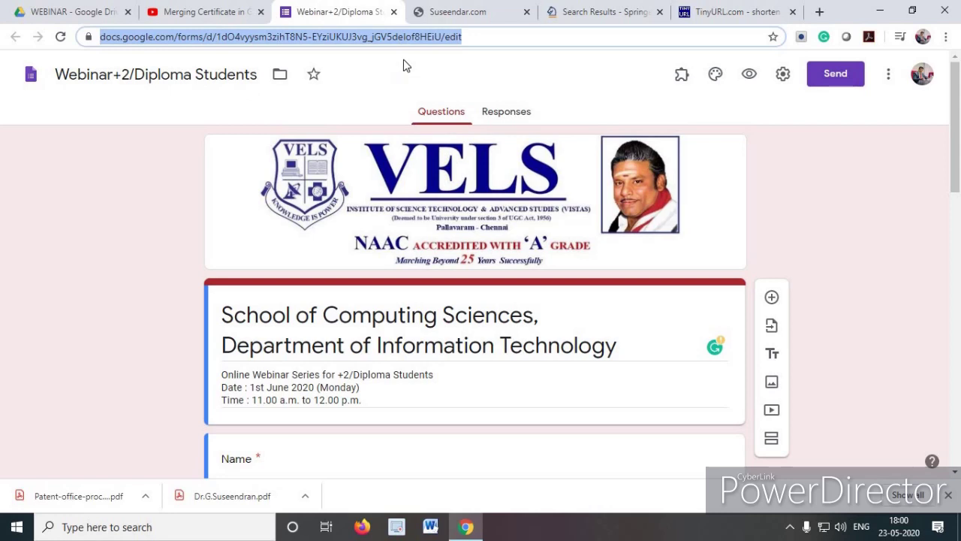
- Return to the TinyURL home page tab with the form address copied
click(751, 20)
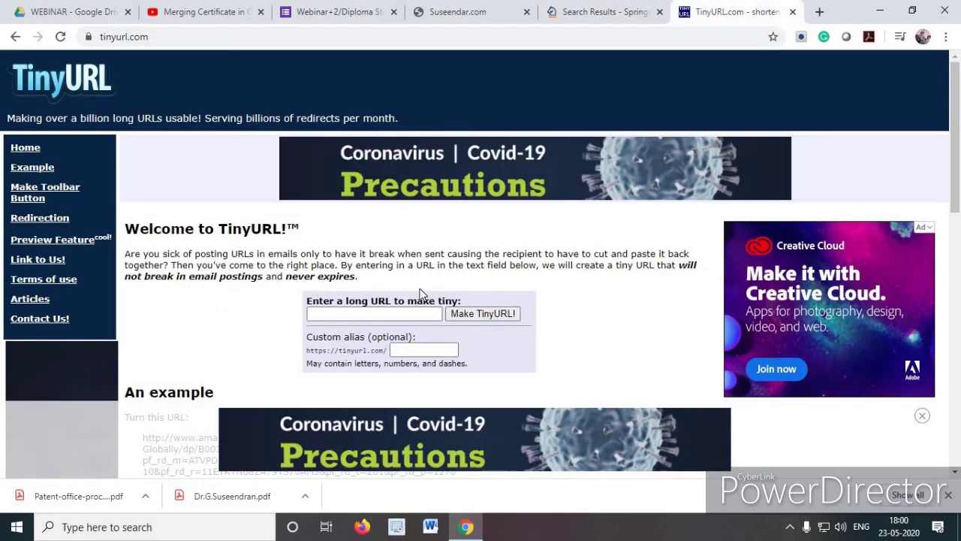
- Shorten the pasted Google Form edit address to tinyurl.com/y9h3l9od and copy that link
click(359, 315)
key(ctrl+v)
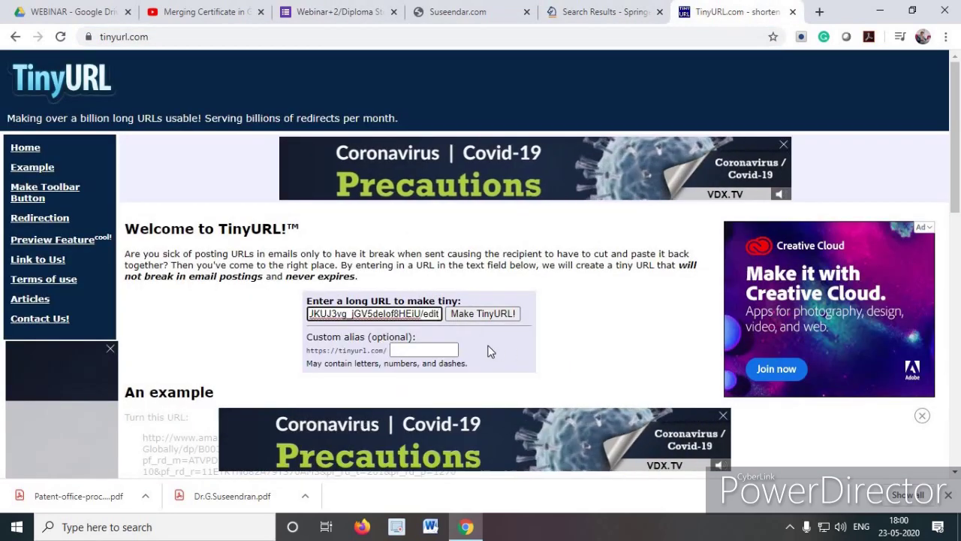
click(489, 319)
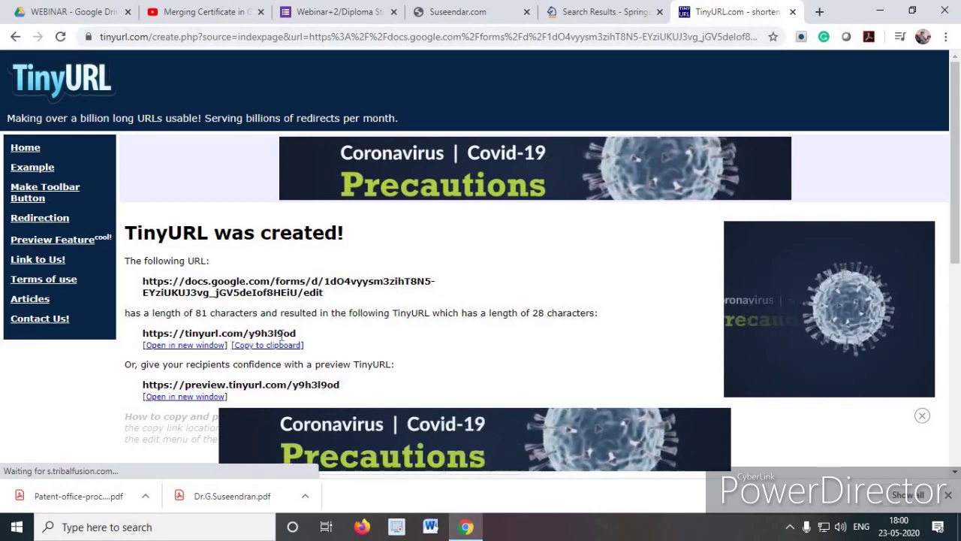
drag(298, 333, 142, 332)
right_click(176, 332)
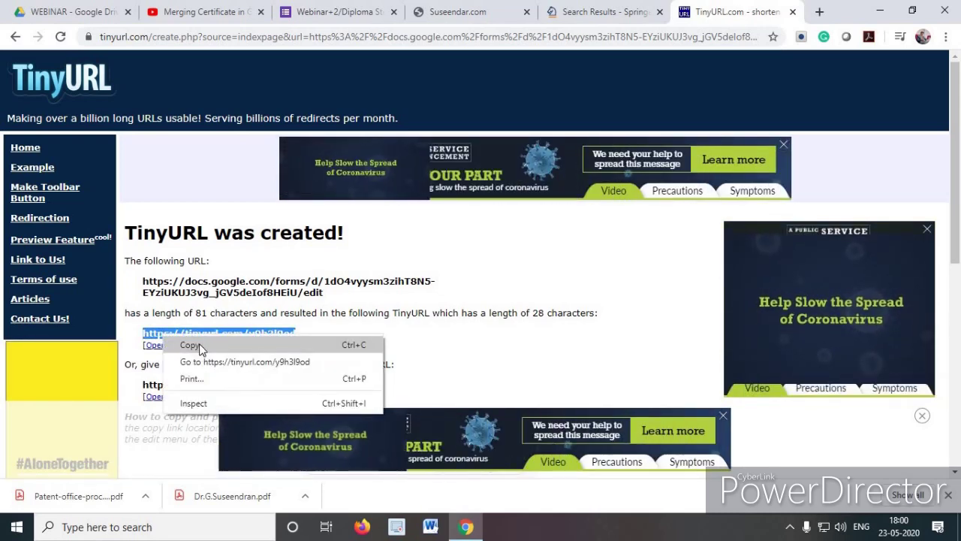
click(199, 344)
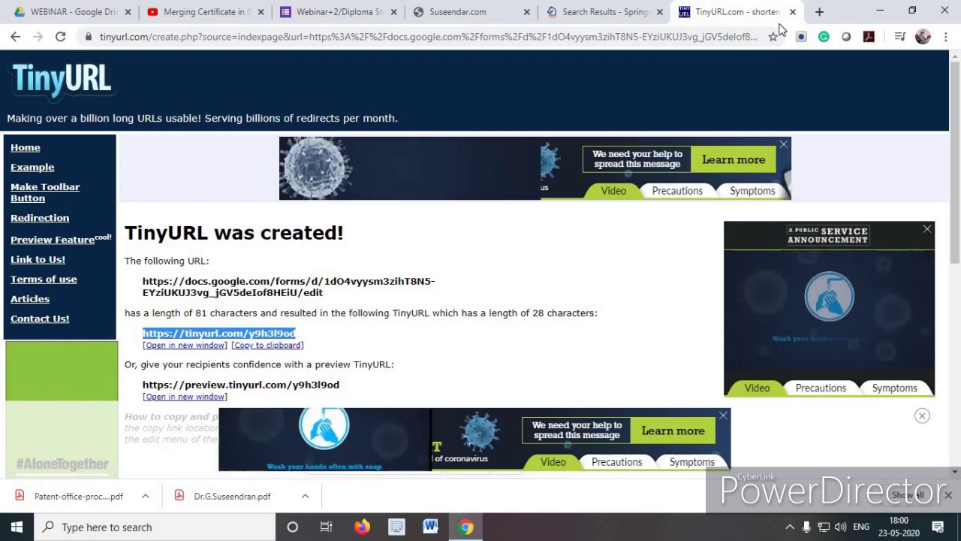
- Switch to the Springer search results tab for G.Suseendran
click(612, 14)
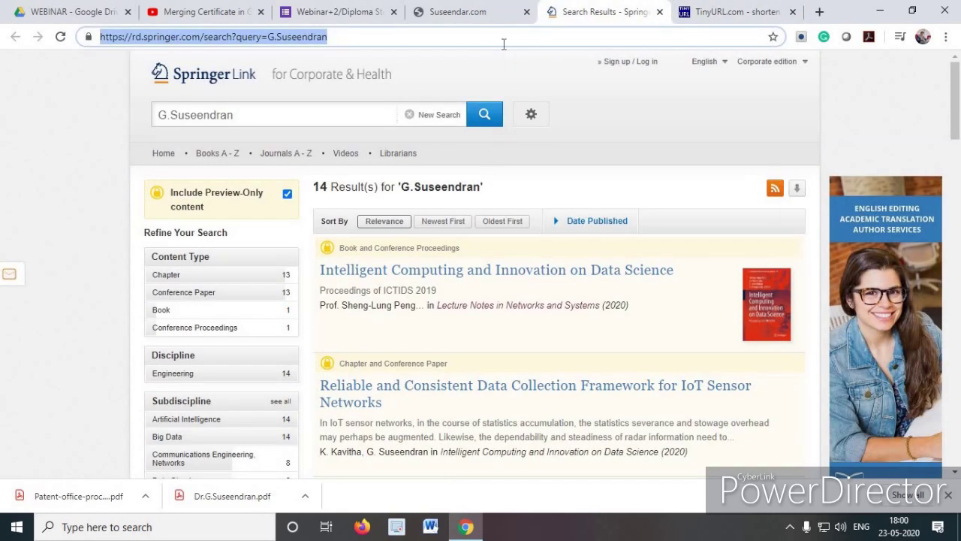